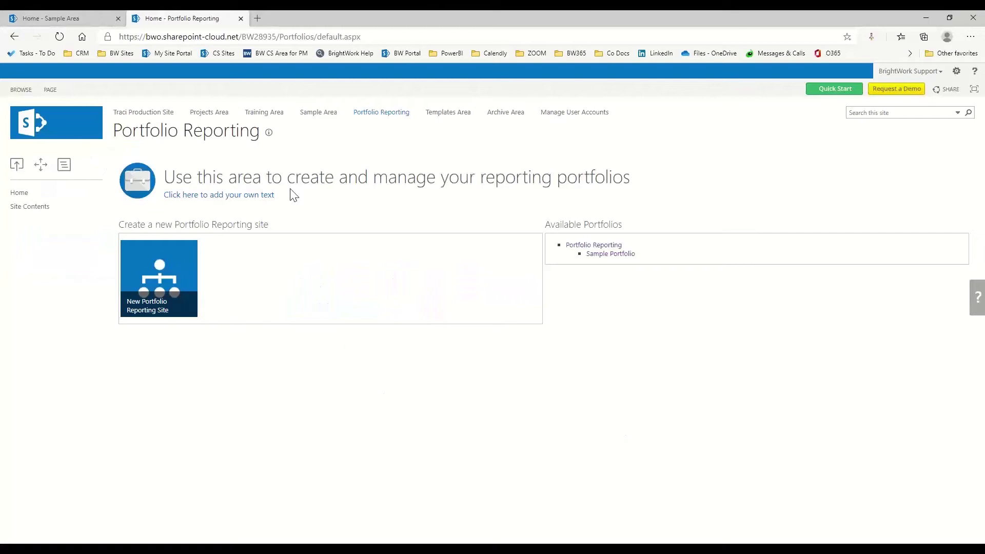
# Switch to the 'Home - Sample Area' page with its project summaries and hierarchy.
pyautogui.click(49, 23)
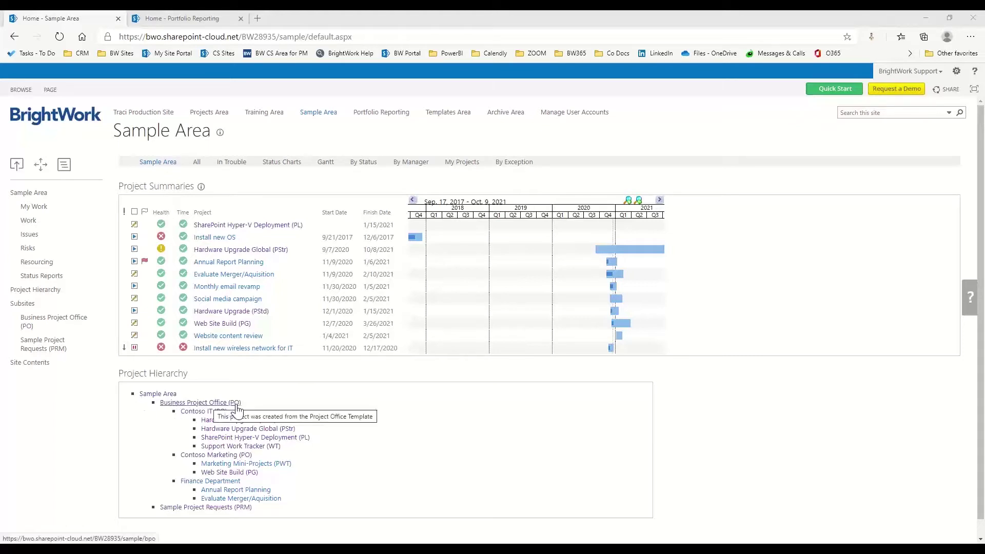
# Open the Business Project Office (PO) site from the Project Hierarchy.
pyautogui.click(220, 405)
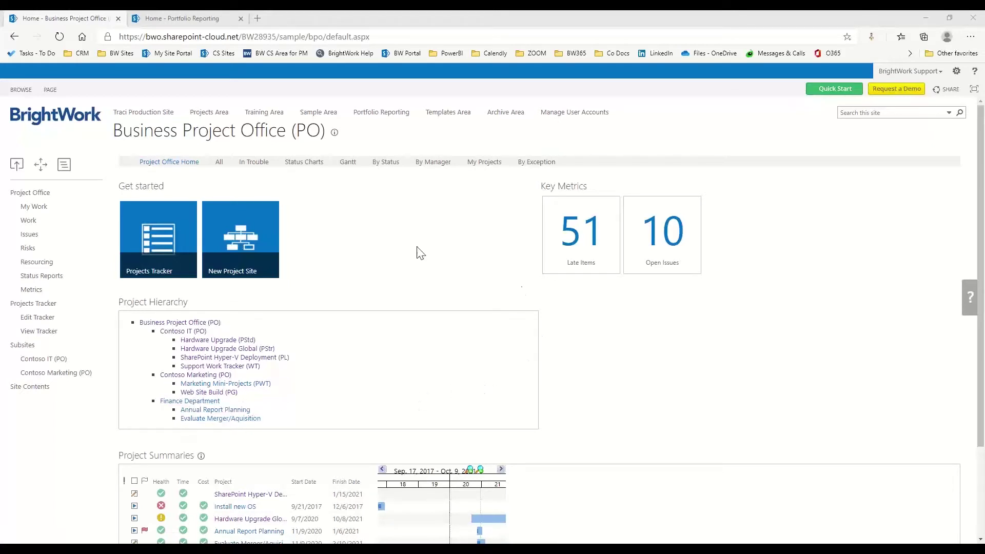
# View the All projects list, then return to the 'Home - Portfolio Reporting' tab.
pyautogui.click(219, 163)
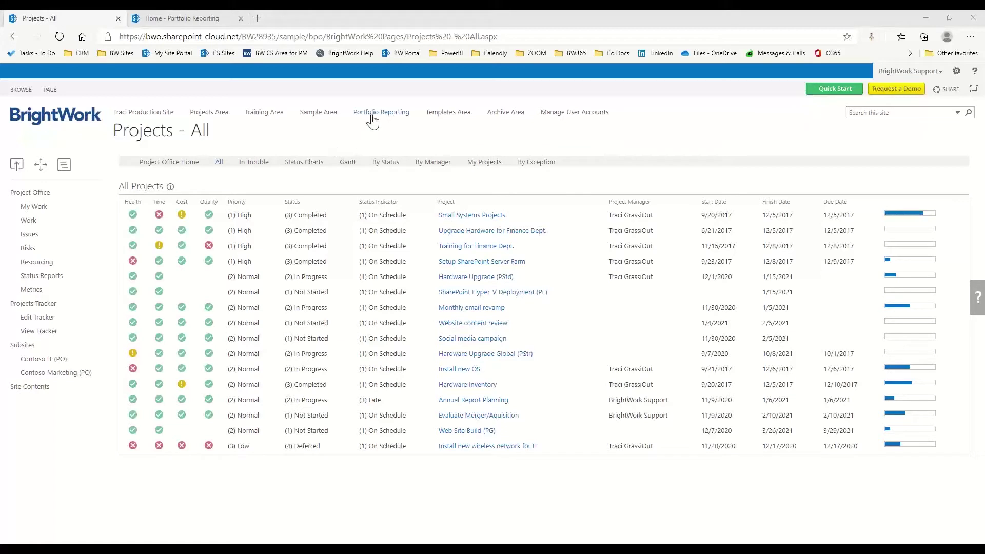
pyautogui.click(208, 22)
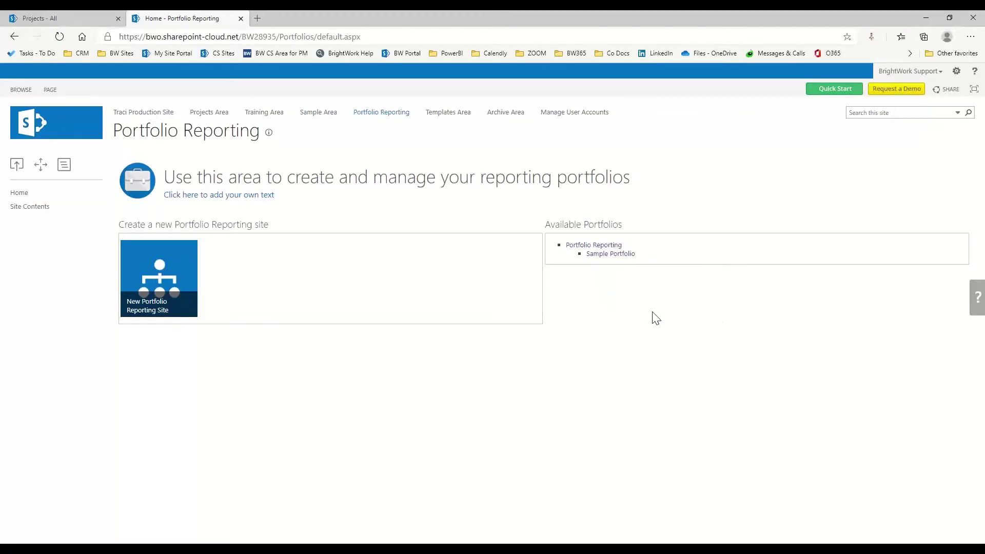
# Create a new portfolio reporting site titled 'High Priority Items' (URL highpriorityitems).
pyautogui.click(149, 294)
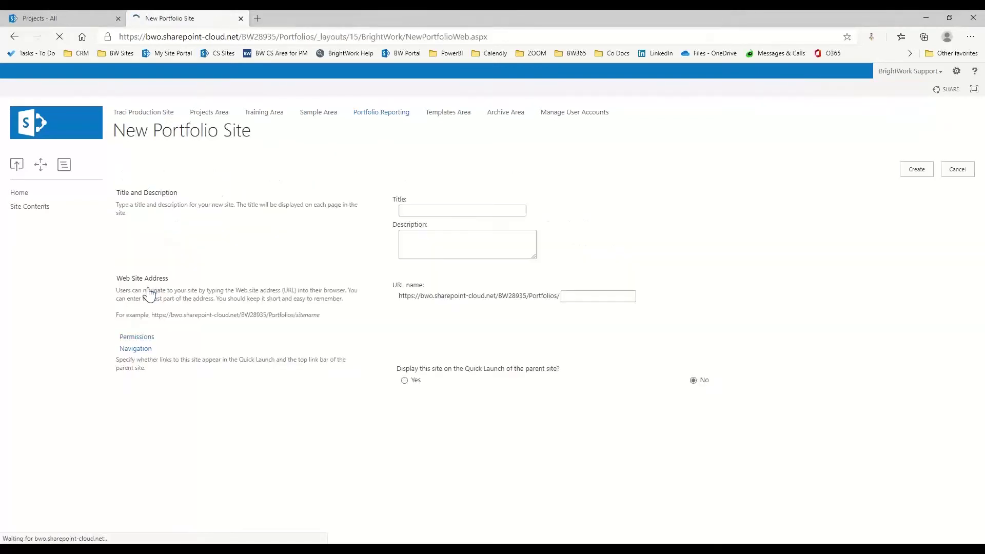
pyautogui.click(402, 209)
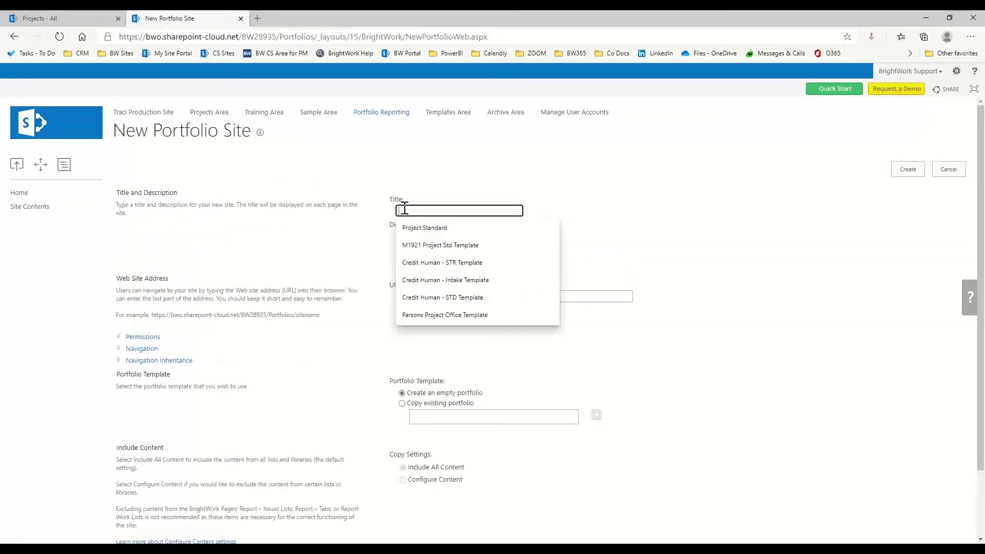
pyautogui.write('High')
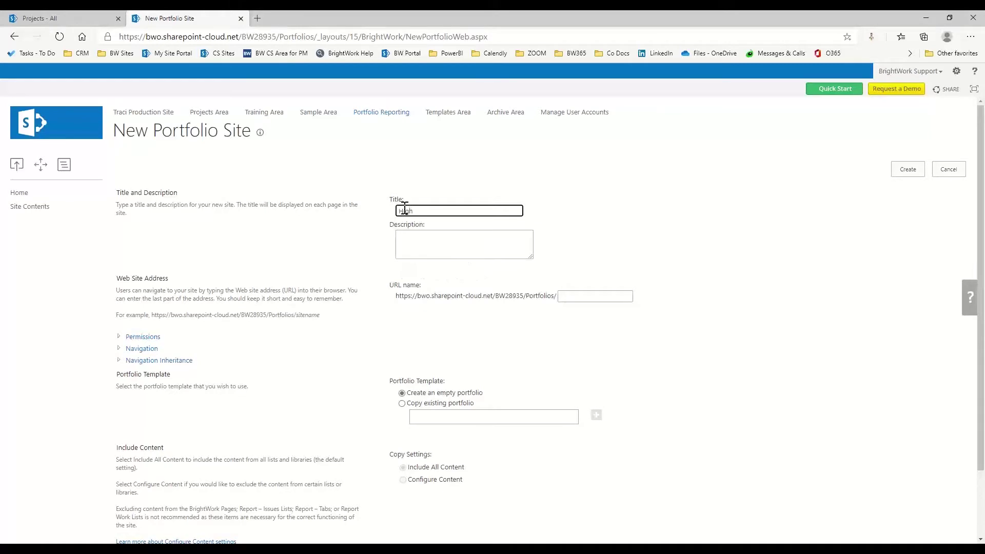
pyautogui.write(' Priority Items')
pyautogui.click(428, 241)
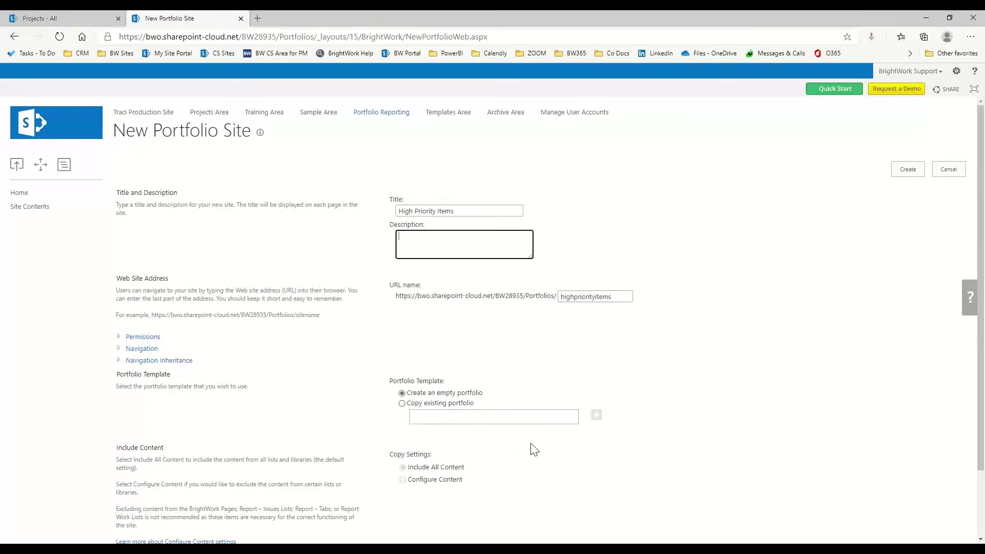
pyautogui.scroll(-1, 531, 445)
pyautogui.scroll(-1, 531, 448)
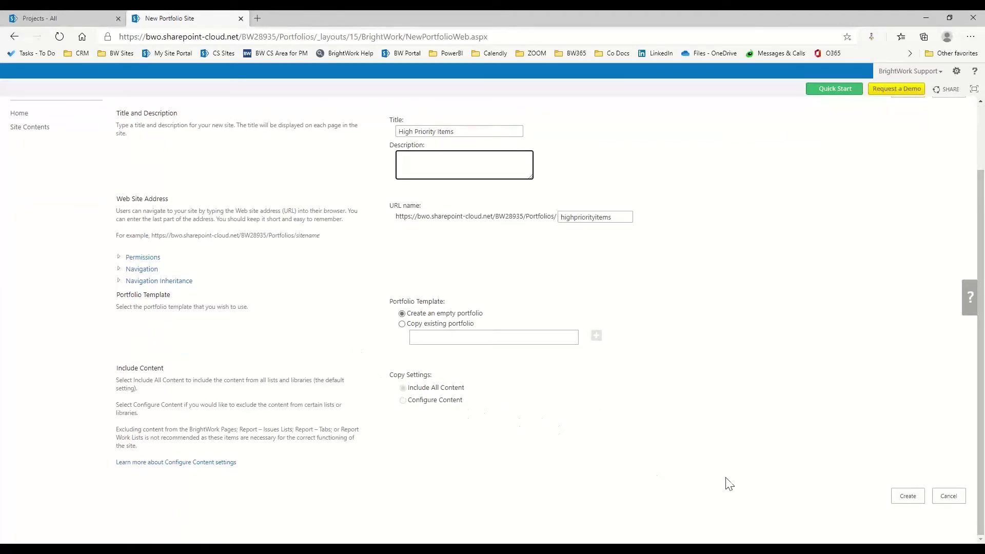
pyautogui.click(906, 497)
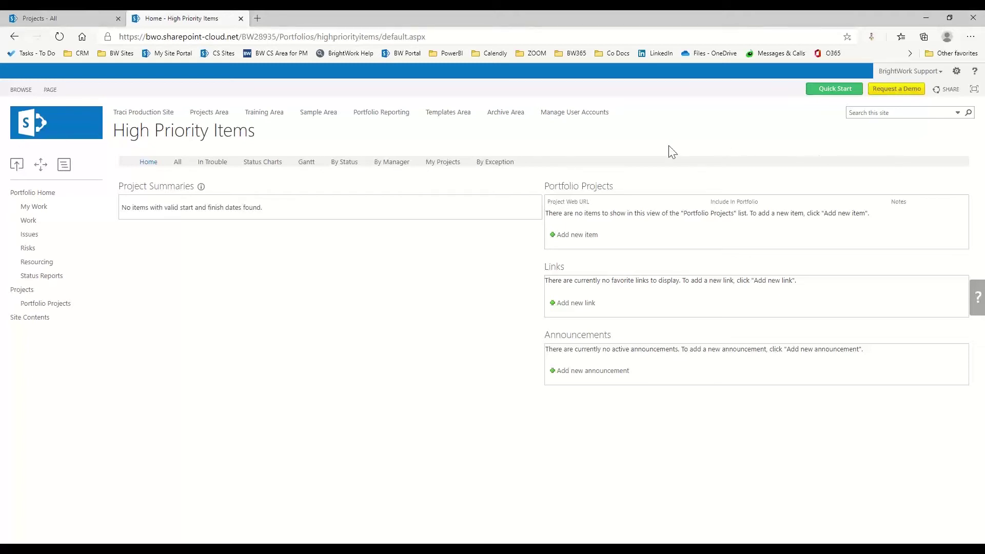
# Add Hardware Upgrade (PStd), found by searching 'Hardware', as a portfolio project.
pyautogui.click(573, 235)
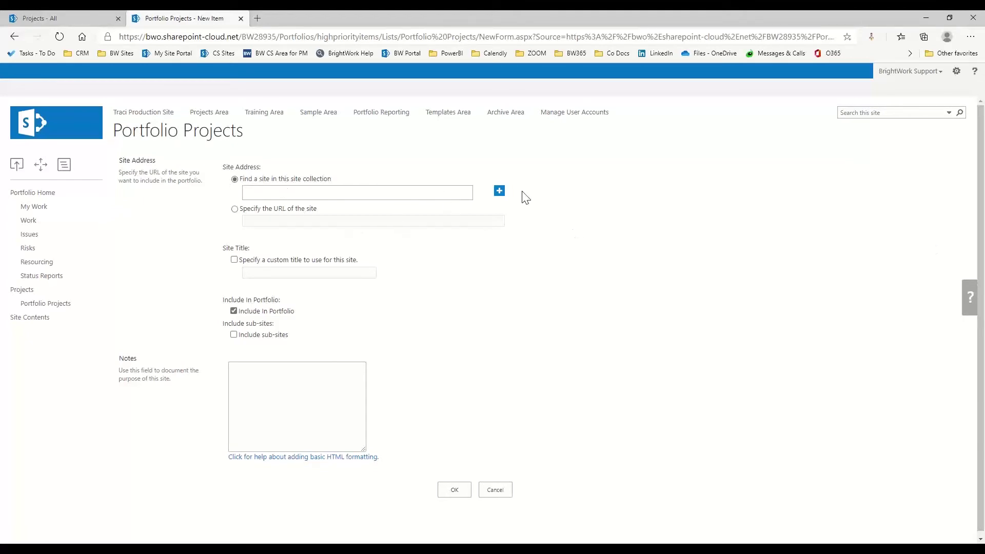
pyautogui.click(499, 193)
pyautogui.click(403, 201)
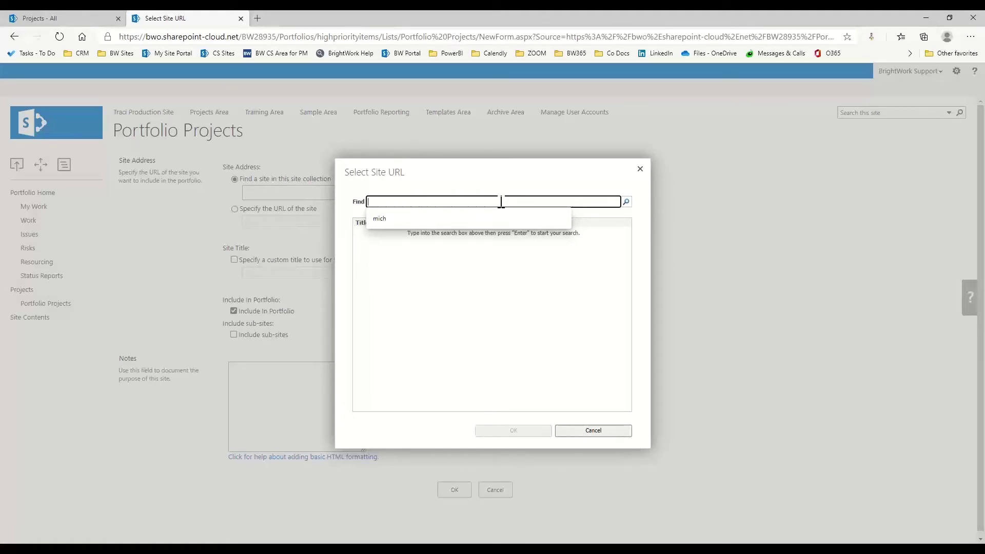
pyautogui.write('Har')
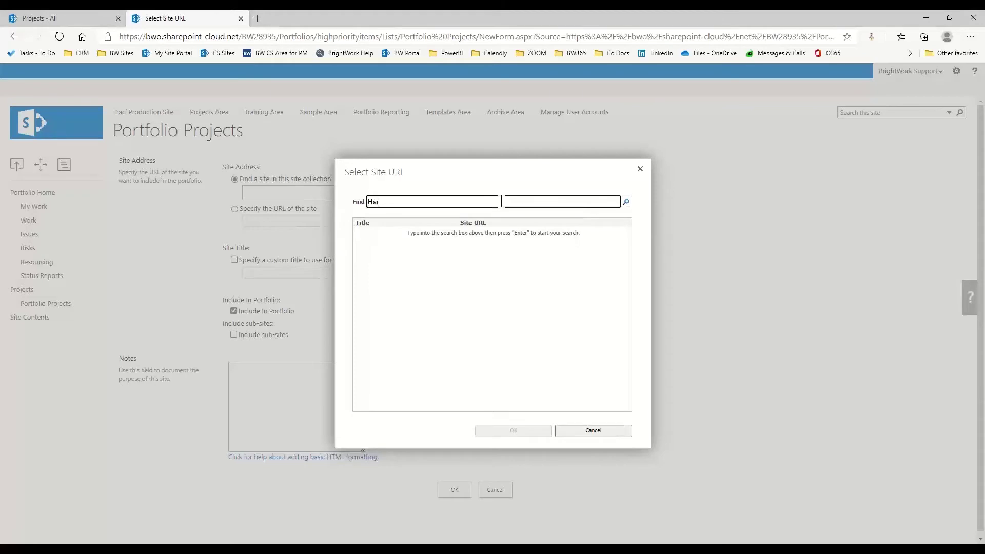
pyautogui.write('dware')
pyautogui.press('Return')
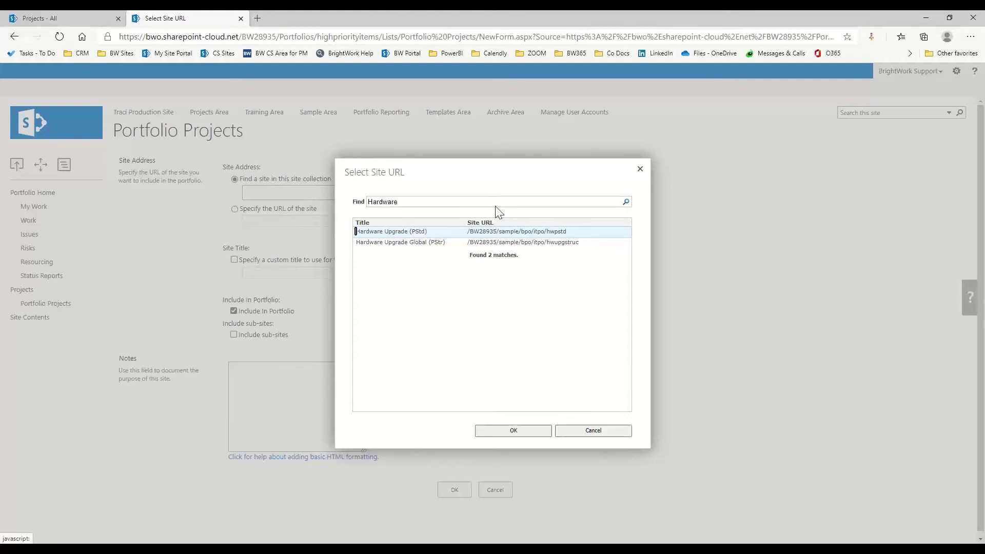
pyautogui.click(394, 232)
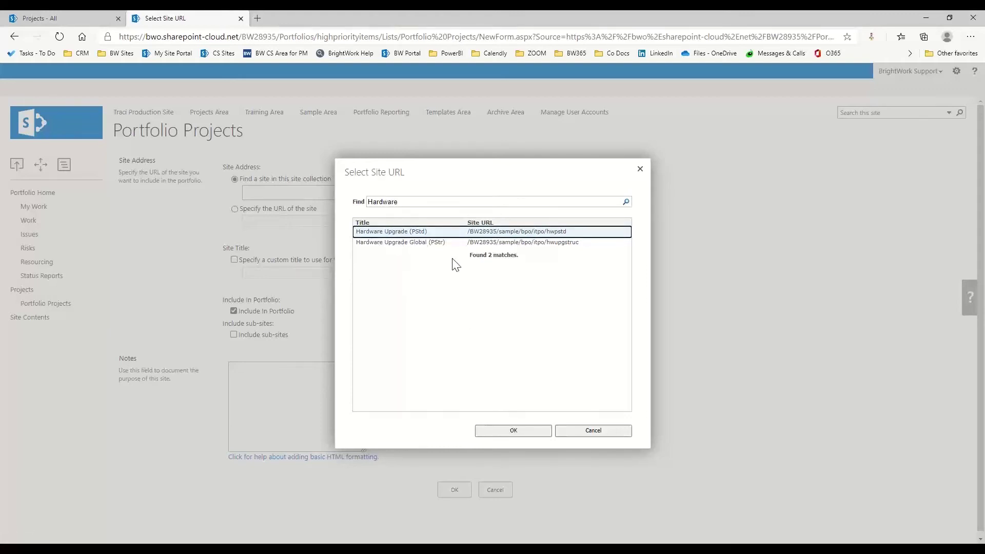
pyautogui.click(508, 432)
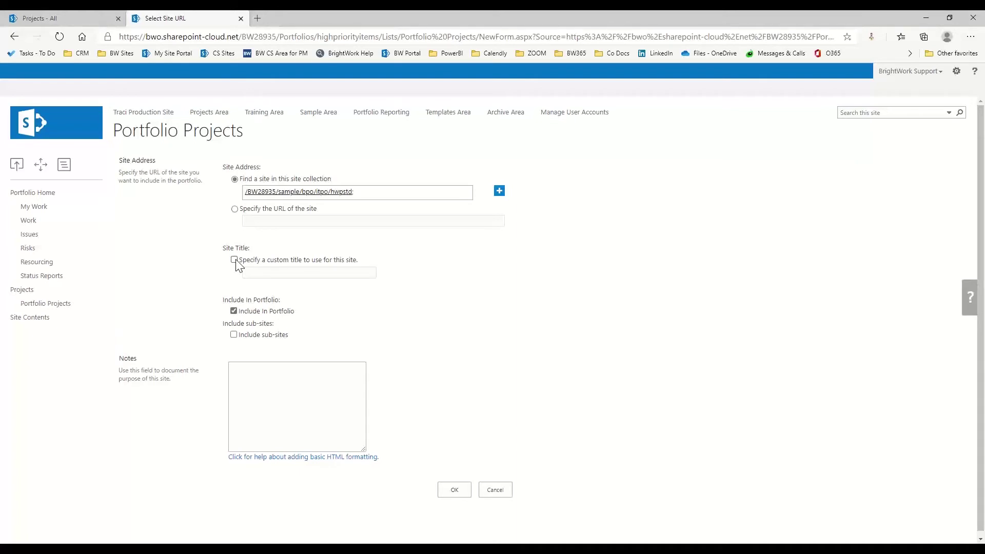
pyautogui.click(233, 310)
pyautogui.click(293, 310)
pyautogui.click(454, 491)
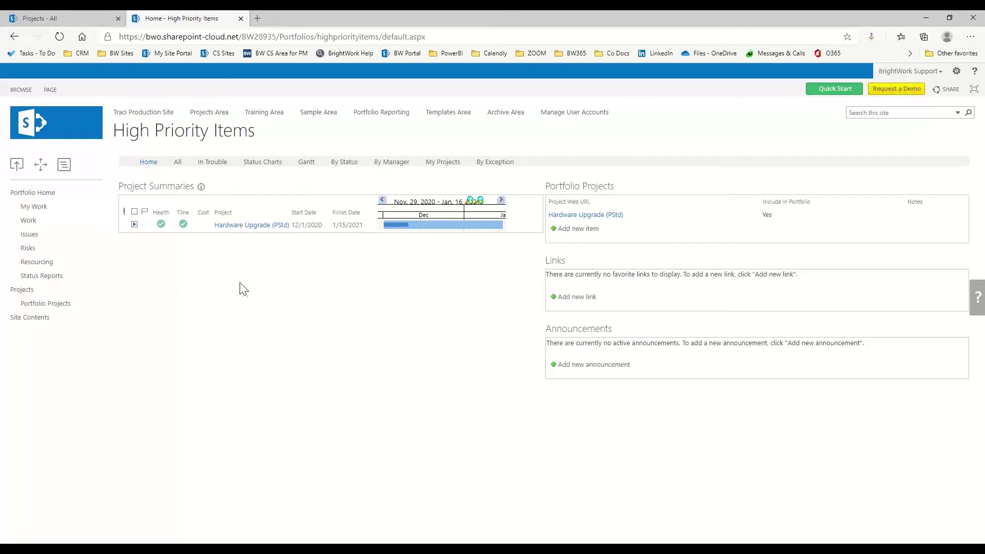
# Add Web Site Build (PG), found by searching 'web', as a second portfolio project.
pyautogui.click(579, 229)
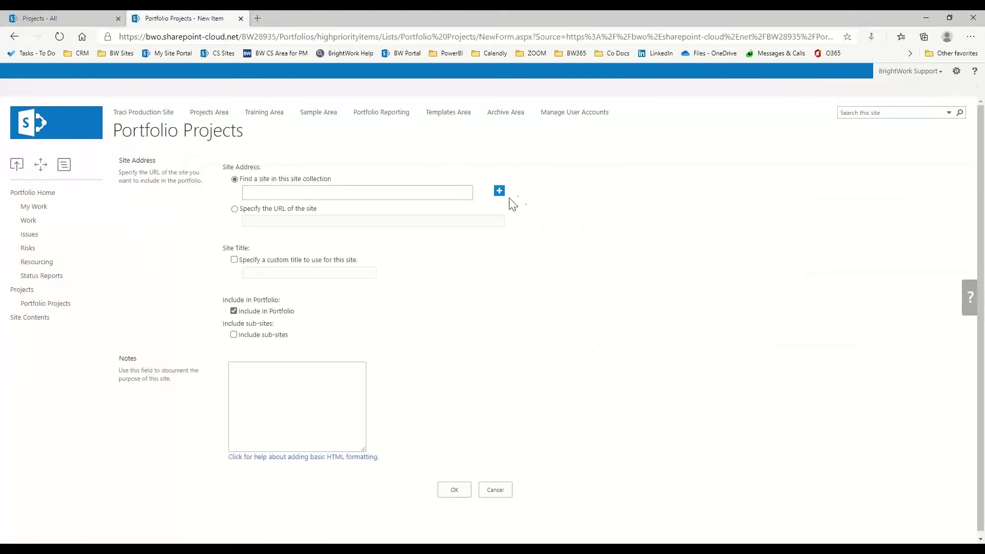
pyautogui.click(499, 191)
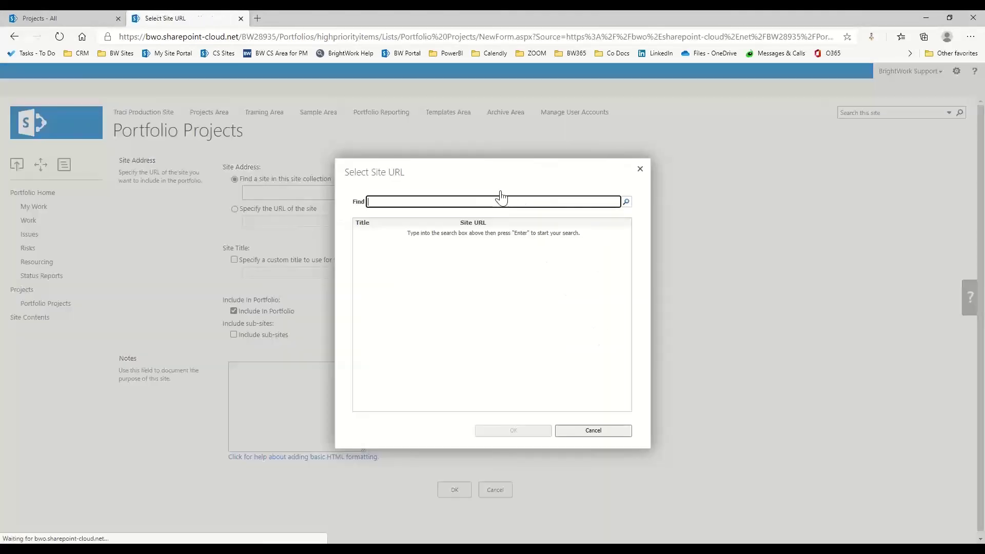
pyautogui.click(395, 206)
pyautogui.write('web')
pyautogui.press('Return')
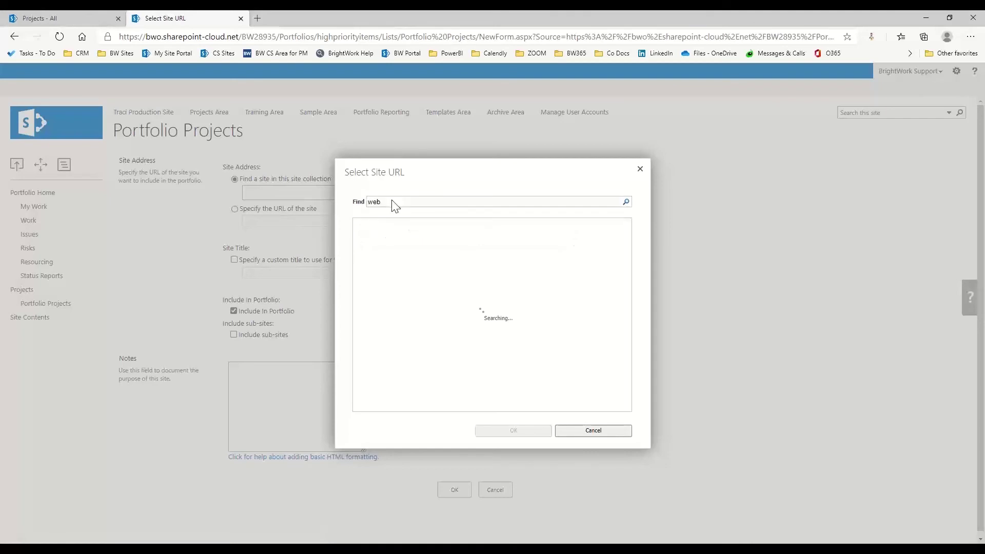
pyautogui.click(392, 233)
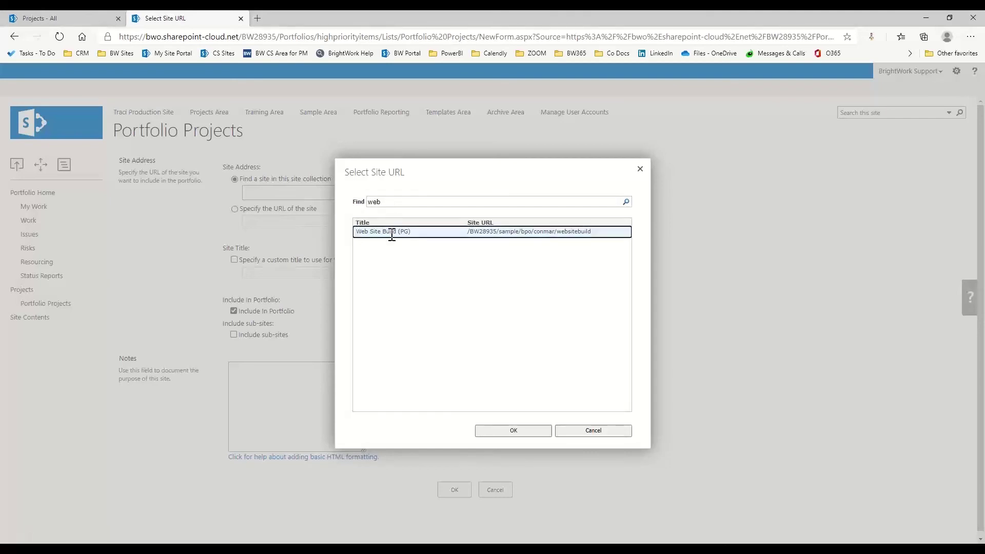
pyautogui.click(505, 430)
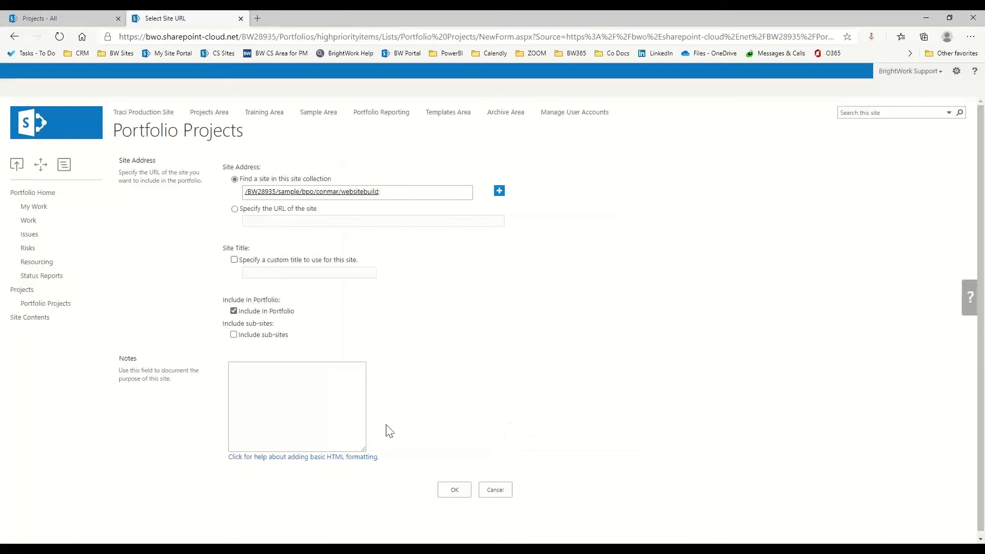
pyautogui.click(453, 490)
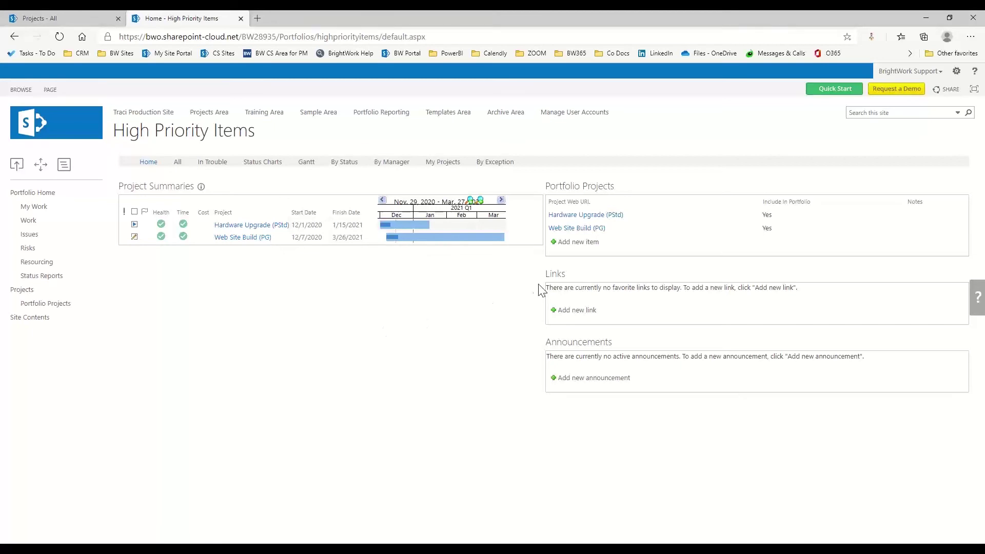
# Add Finance Department, found by searching 'finance', with its sub-sites included.
pyautogui.click(576, 249)
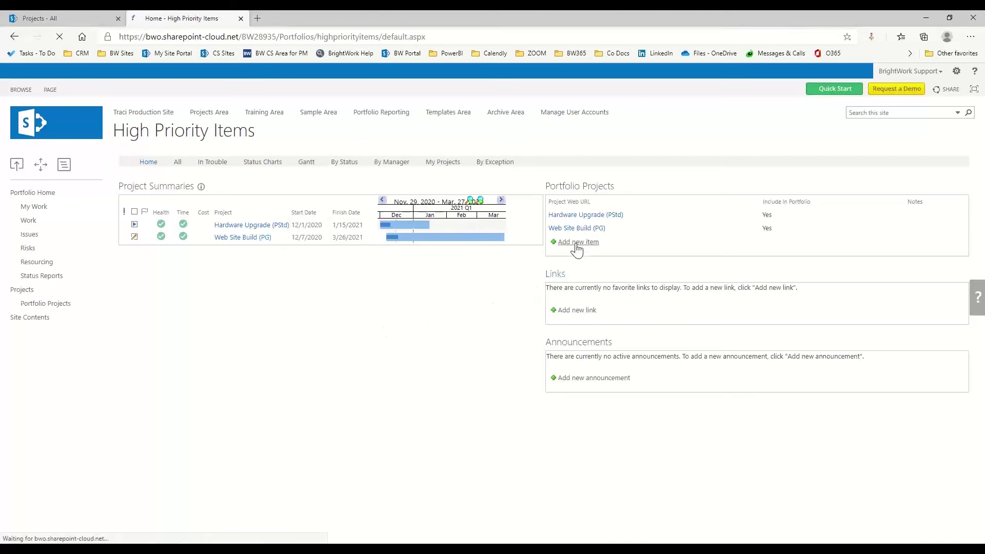
pyautogui.click(498, 192)
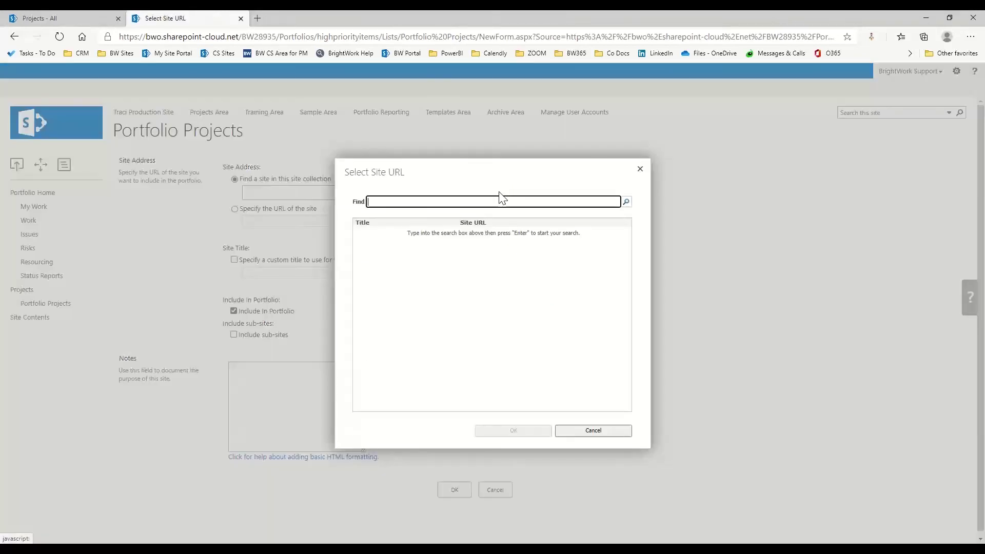
pyautogui.click(402, 200)
pyautogui.write('finance')
pyautogui.press('Return')
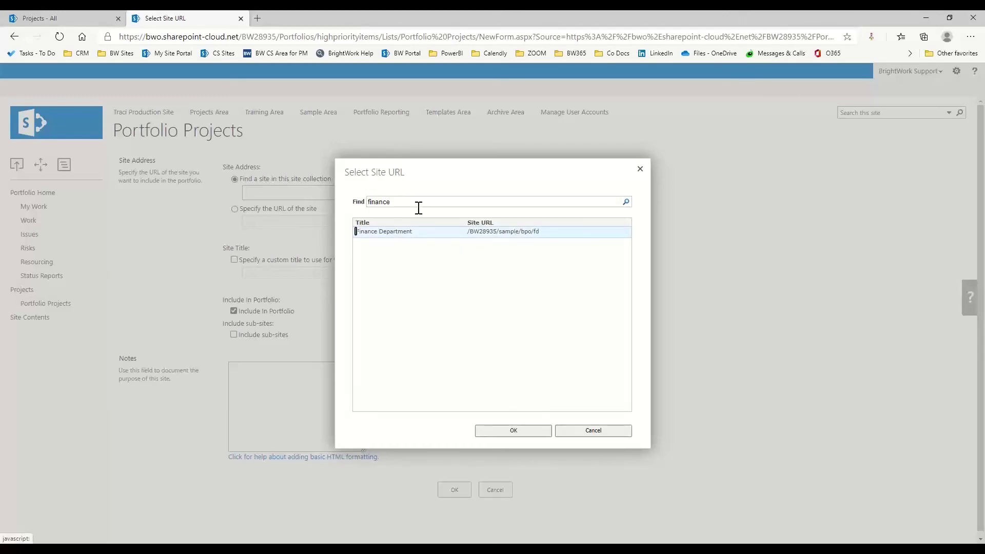
pyautogui.click(378, 237)
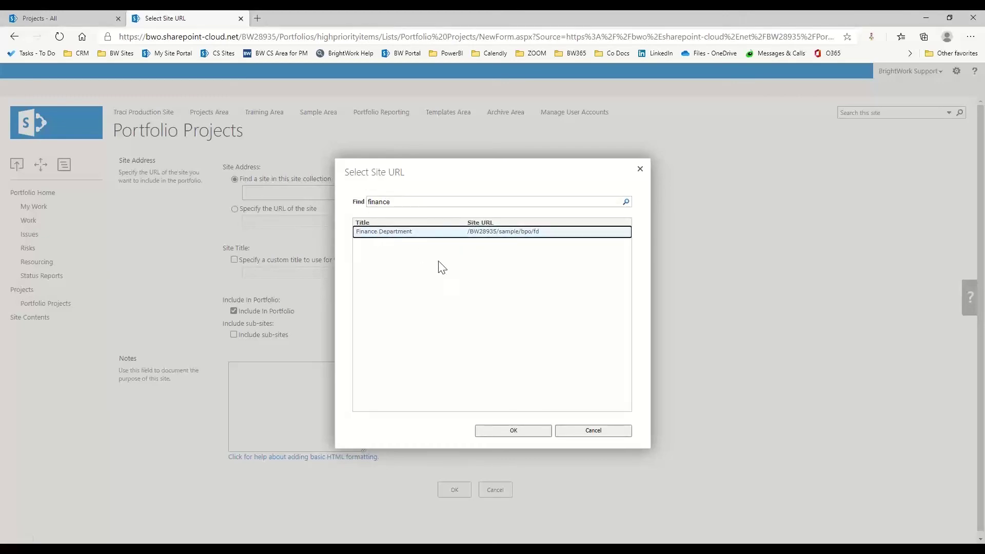
pyautogui.click(510, 431)
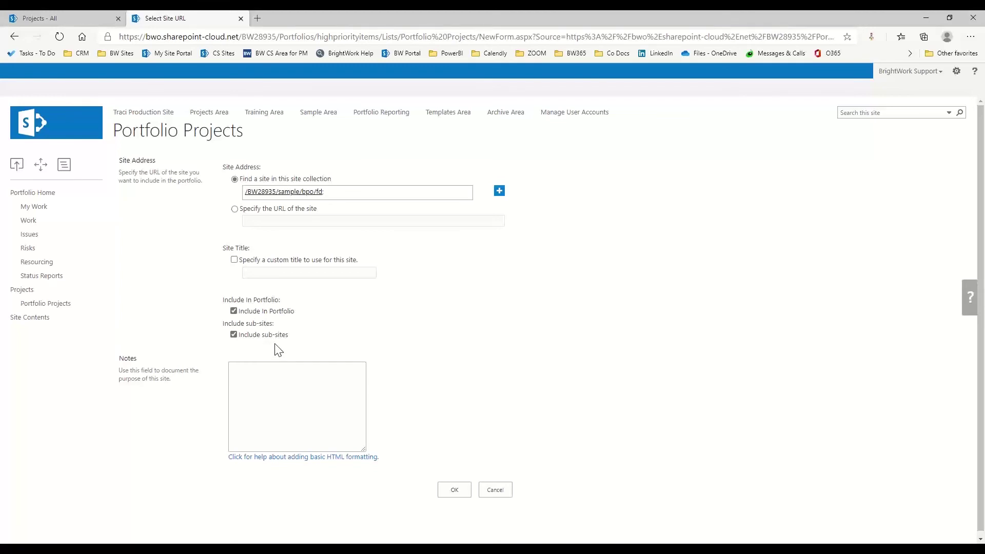
pyautogui.click(456, 489)
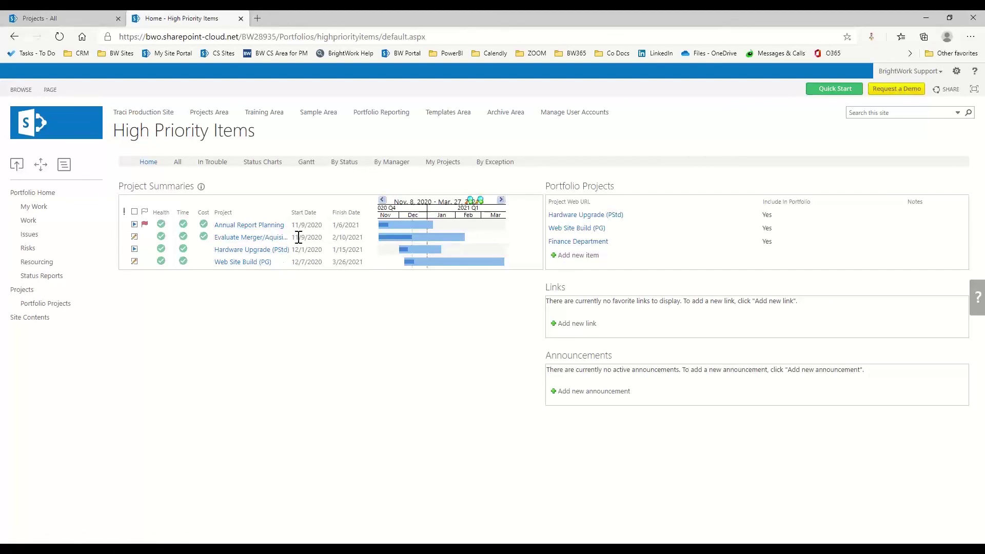
# Return to the 'Projects - All' tab and open the Project Office home page.
pyautogui.click(51, 16)
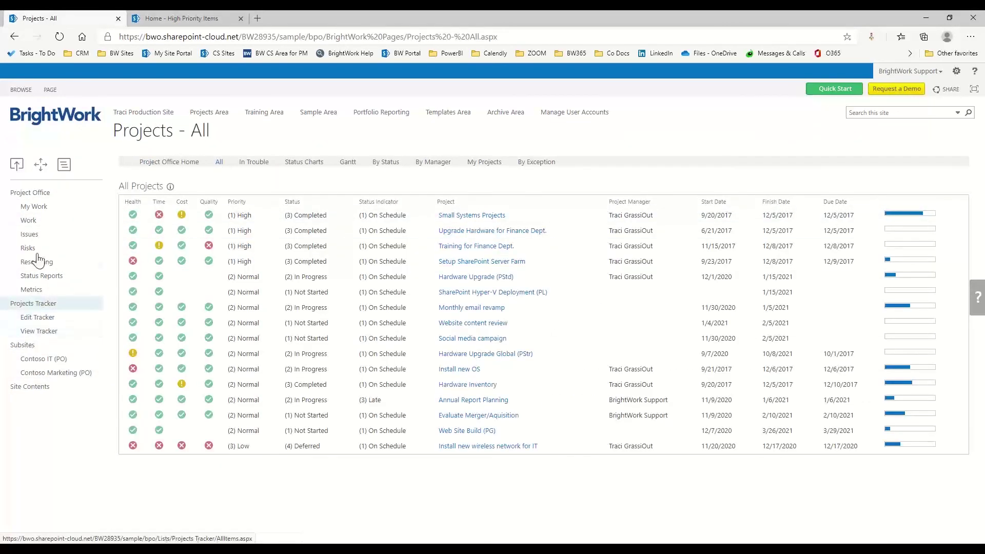
pyautogui.click(44, 197)
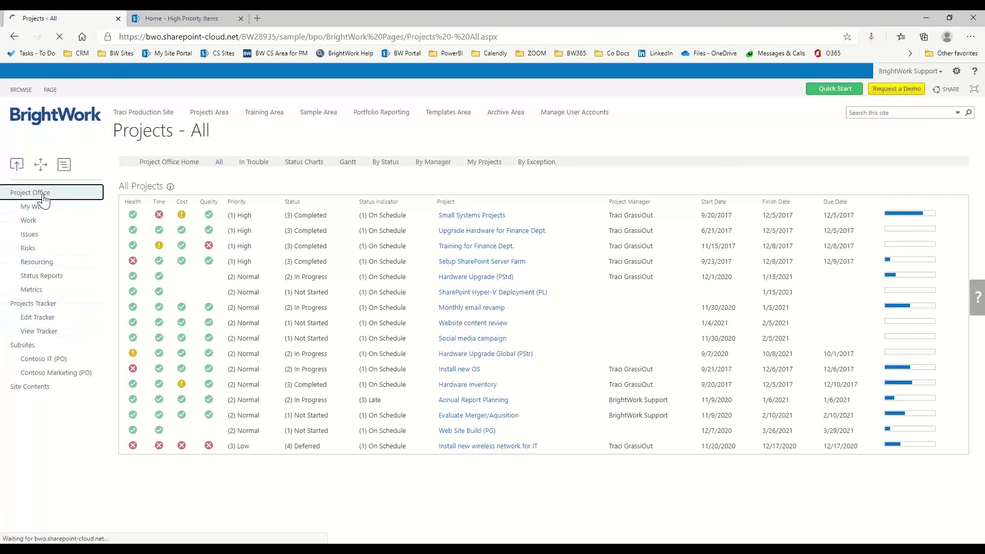